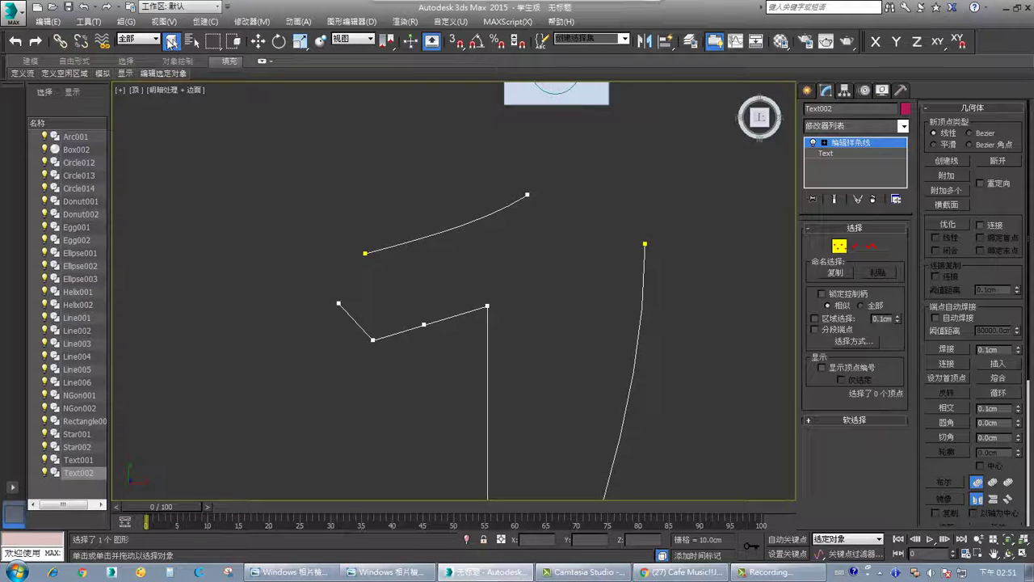
Weld the two open end vertices at the upper right of the numeral 1 using a 500 cm weld threshold.
left_click_drag(506, 162, 666, 256)
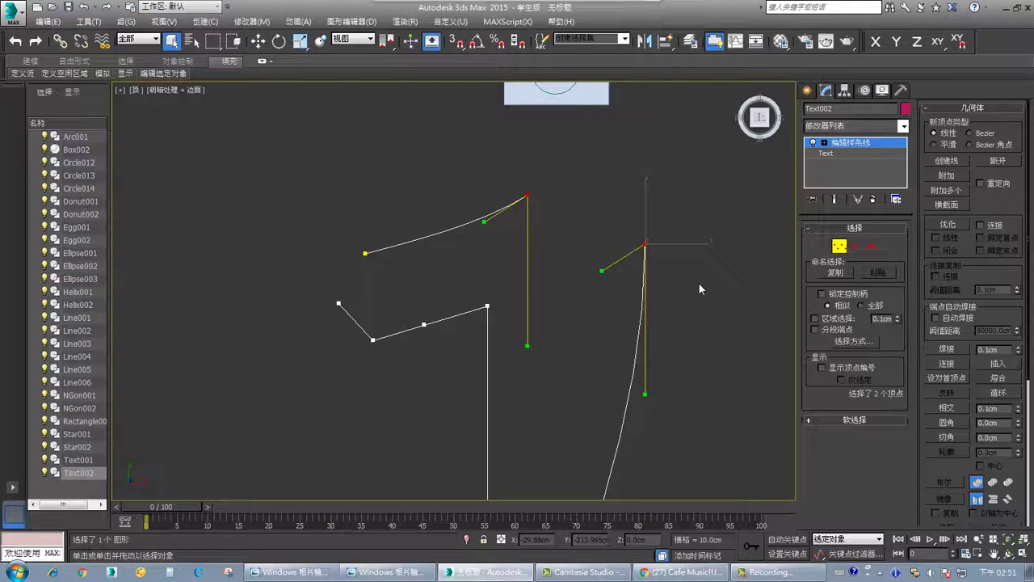
left_click(943, 352)
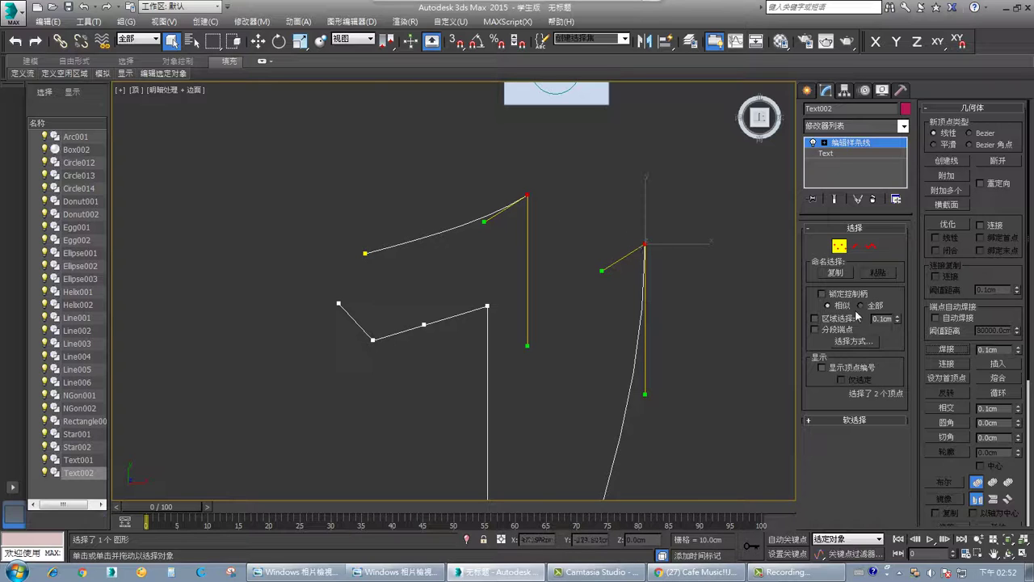
left_click(975, 349)
type("500")
key("Return")
left_click(946, 349)
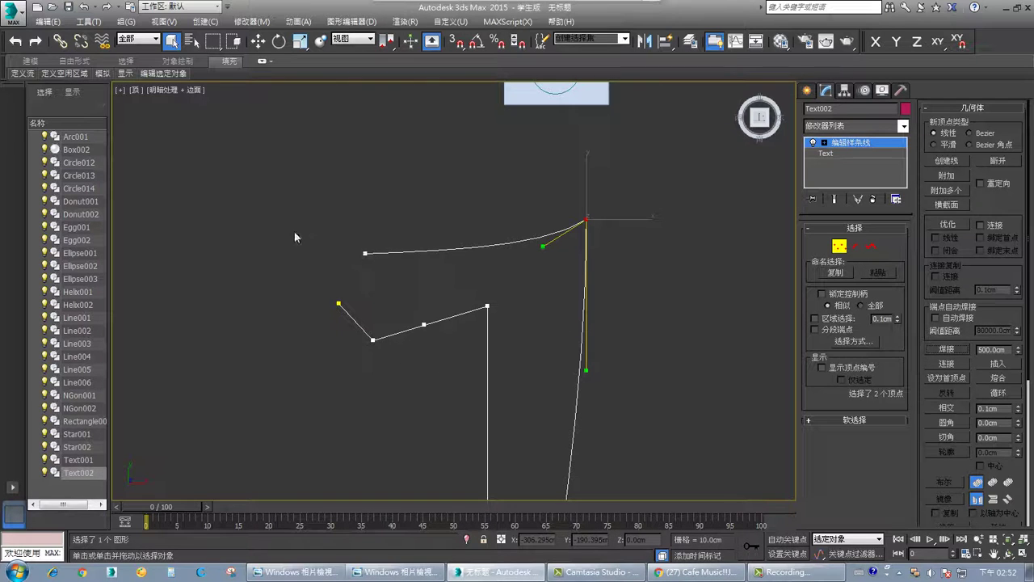
Weld the two open end vertices at the left tip of the numeral's flag.
left_click_drag(293, 230, 393, 316)
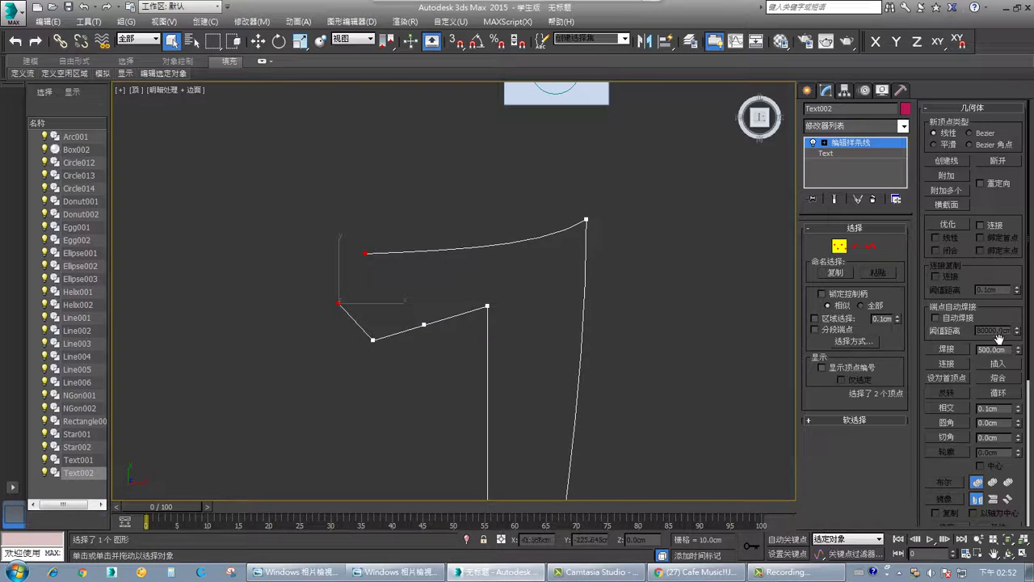
left_click(948, 349)
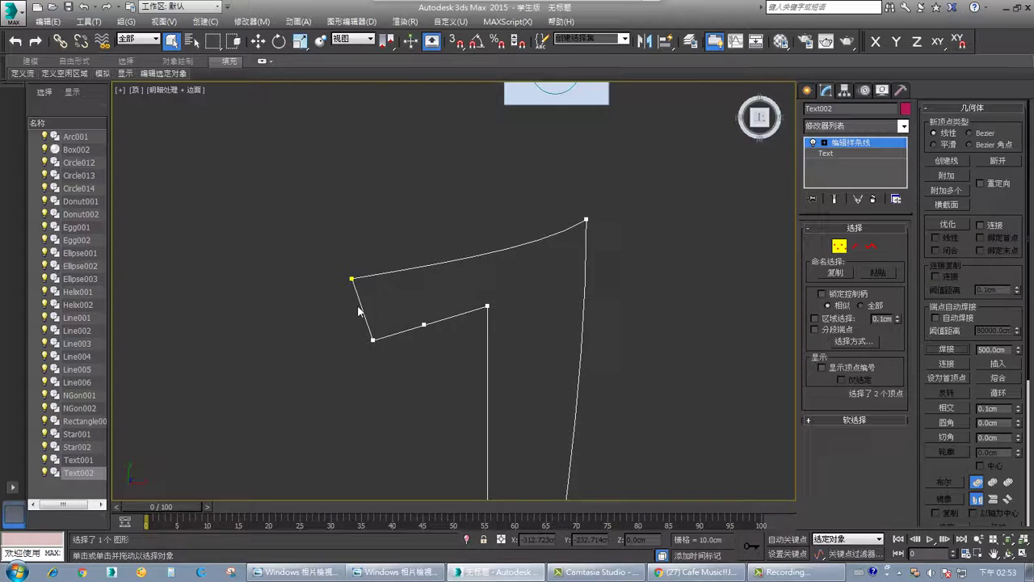
left_click(619, 21)
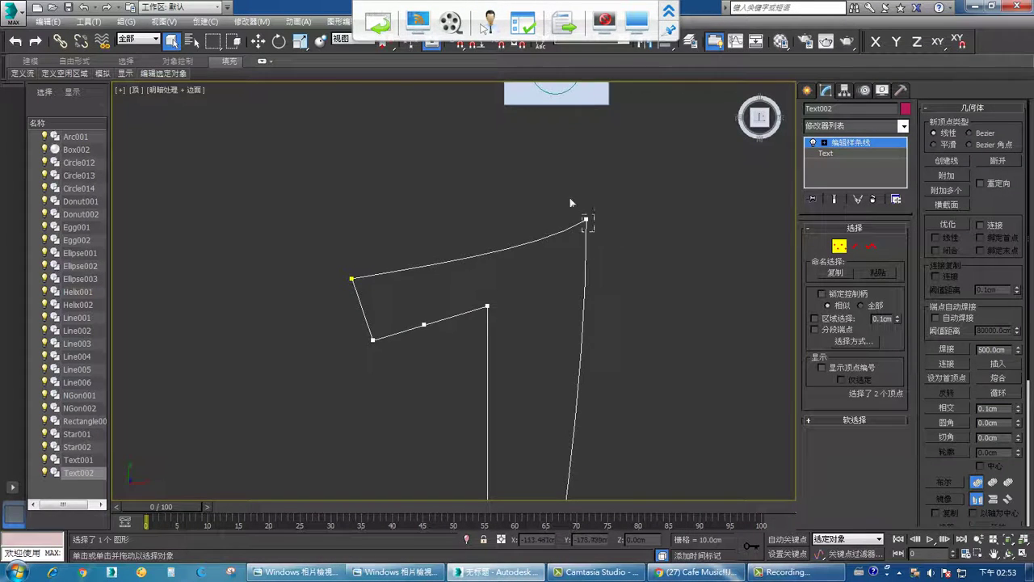
Break the numeral's upper-right corner vertex and move the two separated ends apart toward the lower right.
left_click(586, 219)
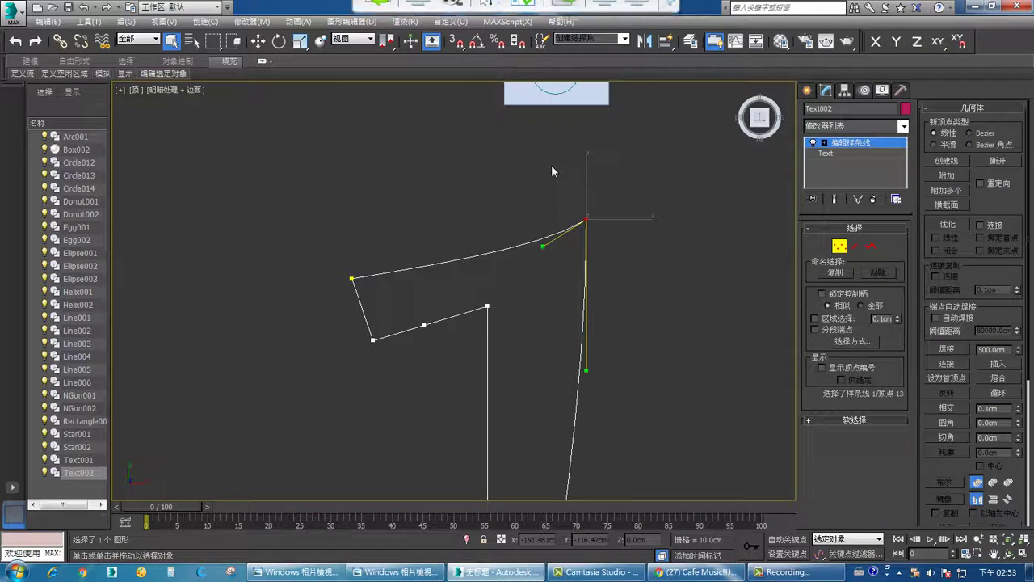
left_click(998, 161)
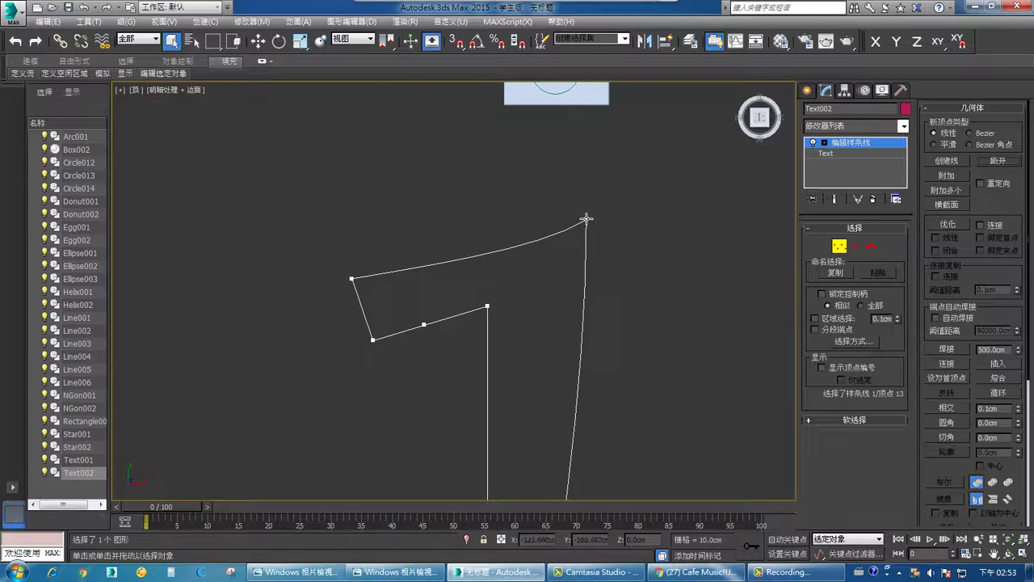
left_click_drag(590, 223, 510, 197)
key("w")
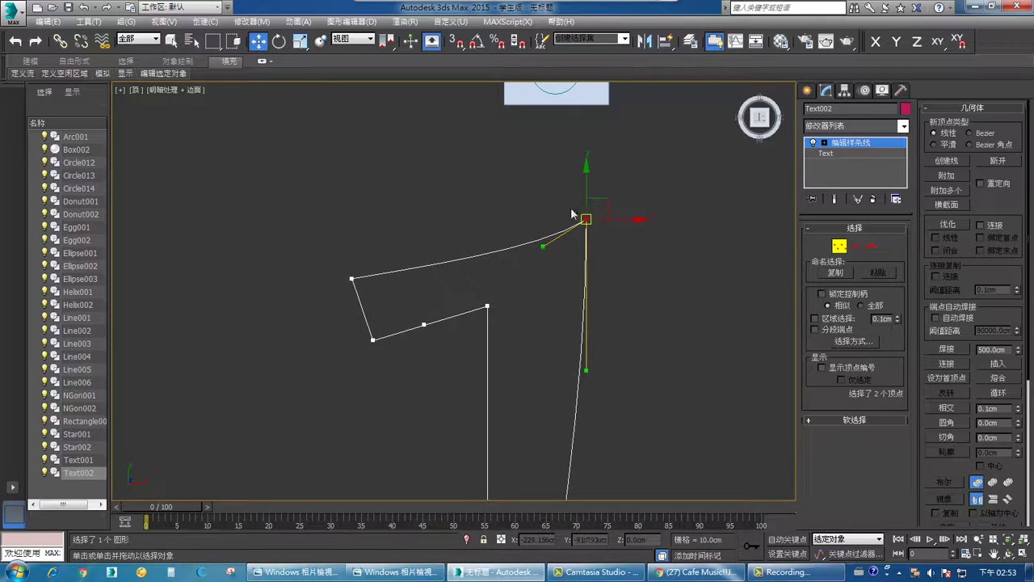
left_click_drag(586, 219, 699, 284)
left_click(621, 228)
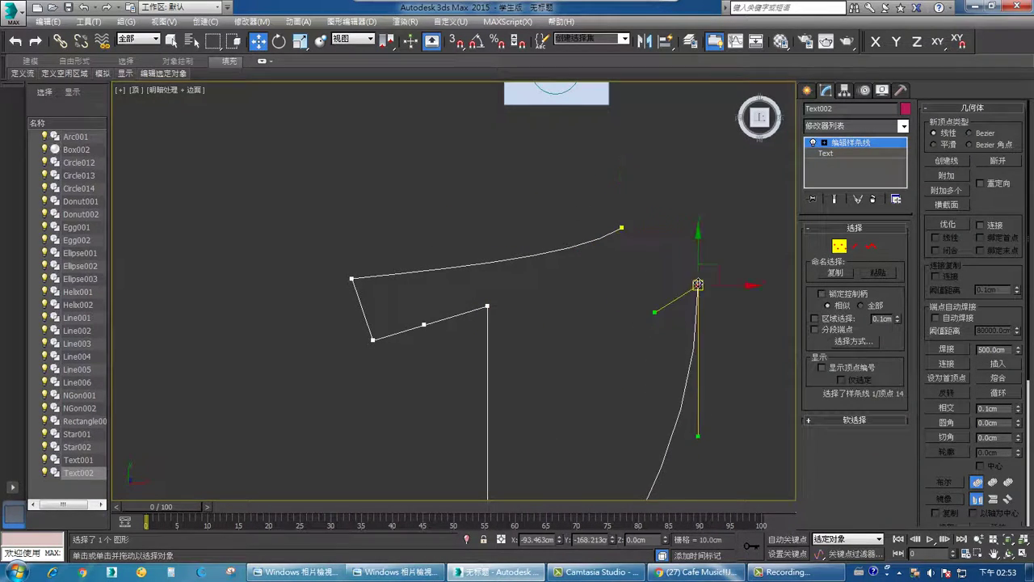
left_click(584, 354)
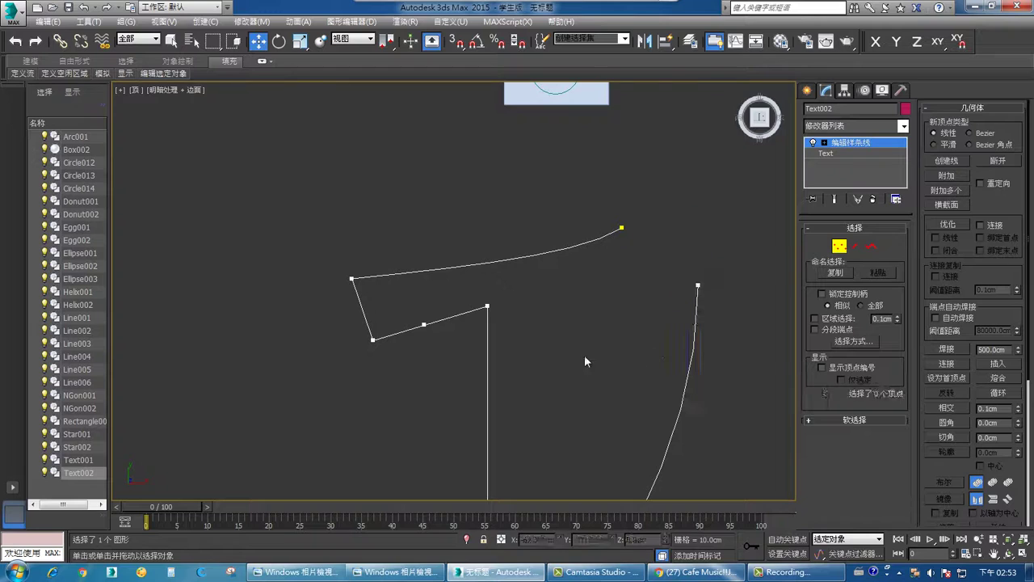
Try to connect the two separated end vertices with a new straight segment.
left_click(170, 42)
left_click_drag(585, 193, 732, 317)
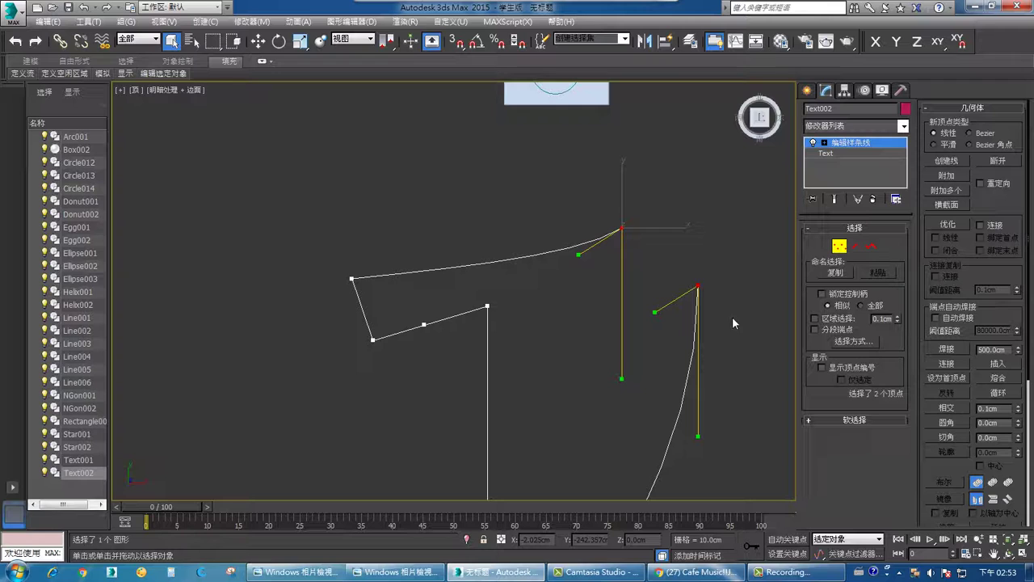
left_click(945, 364)
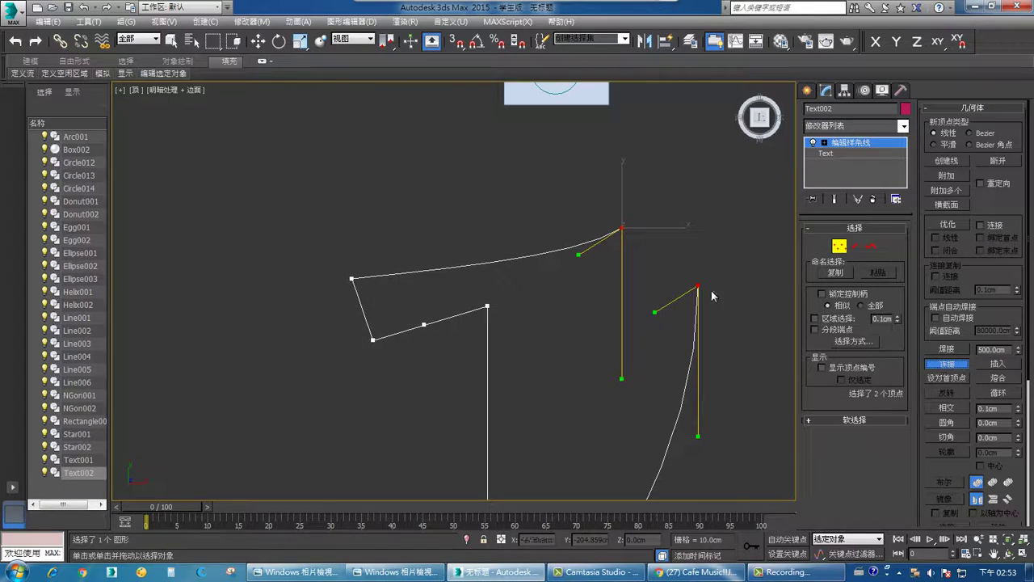
left_click_drag(698, 286, 622, 228)
left_click_drag(696, 279, 697, 284)
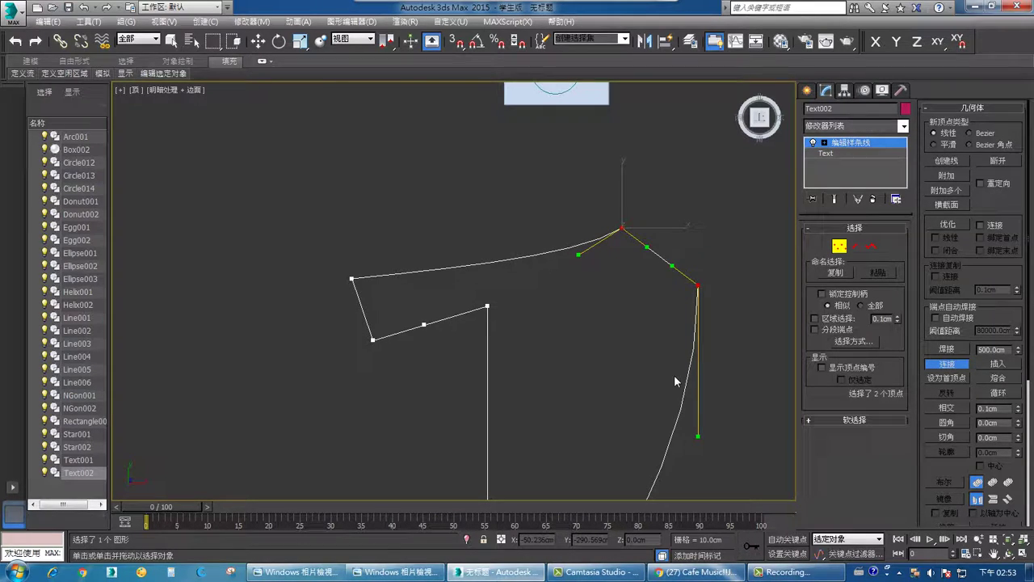
Undo the last vertex connection and clear the vertex selection.
left_click(85, 8)
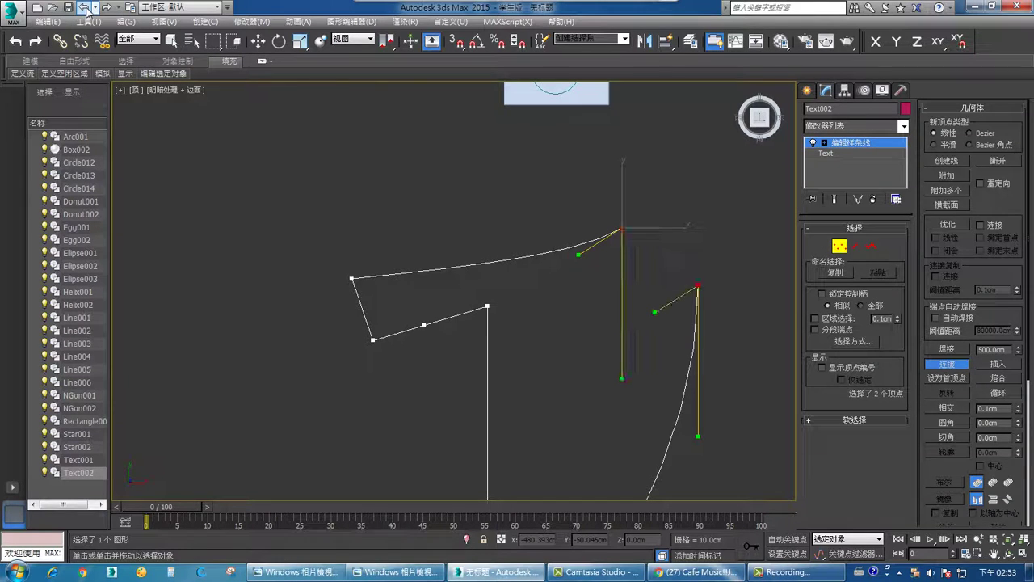
left_click(171, 40)
left_click(372, 190)
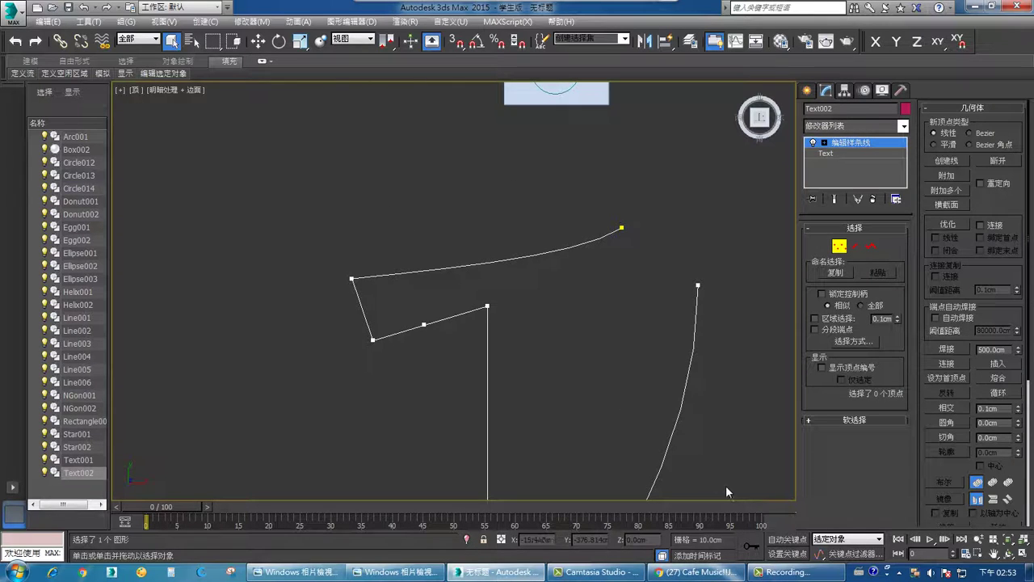
left_click(745, 570)
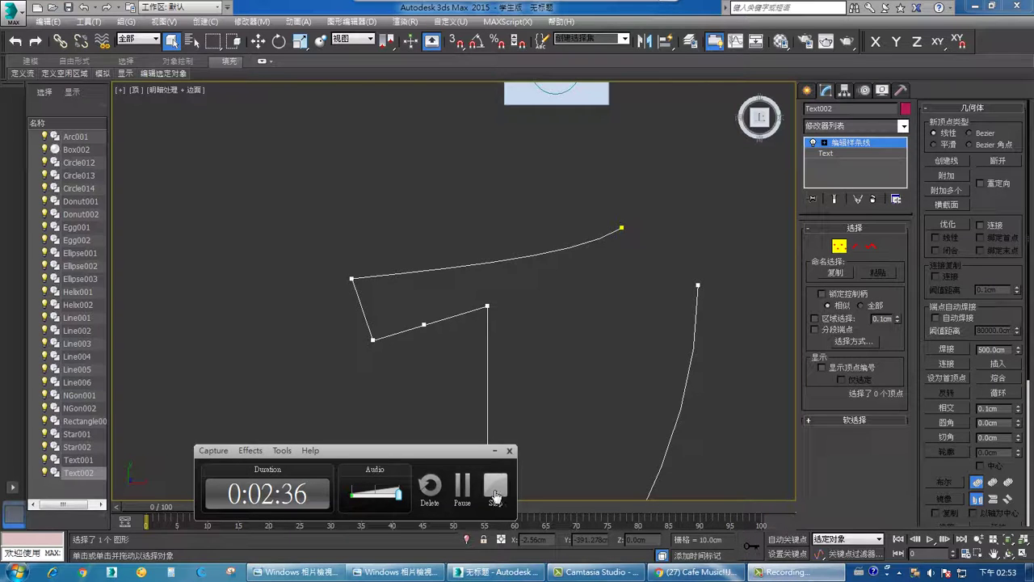
left_click(462, 487)
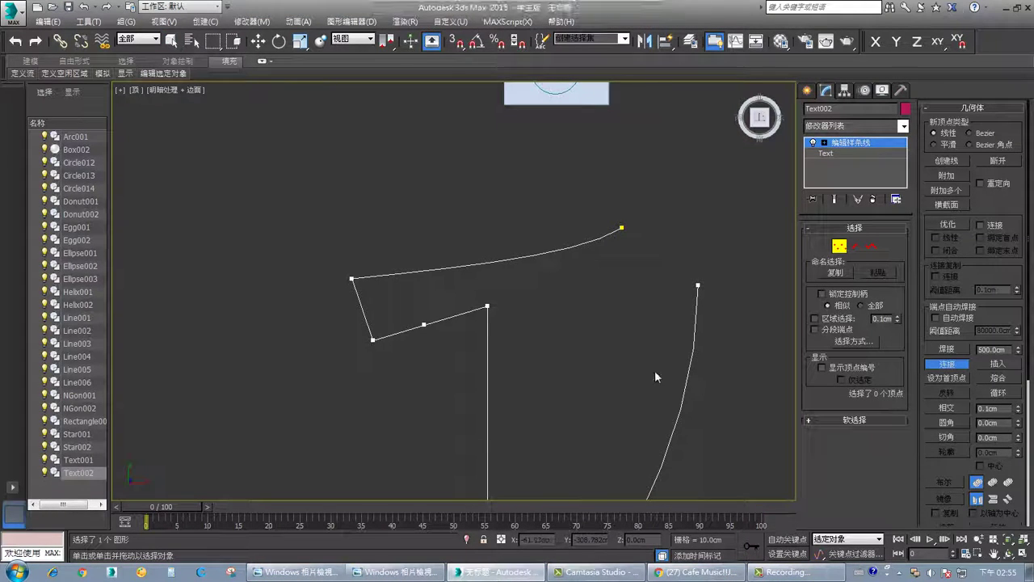
Connect the right curve's open end vertex to the top curve's open end with a straight segment.
middle_click_drag(621, 277, 567, 240)
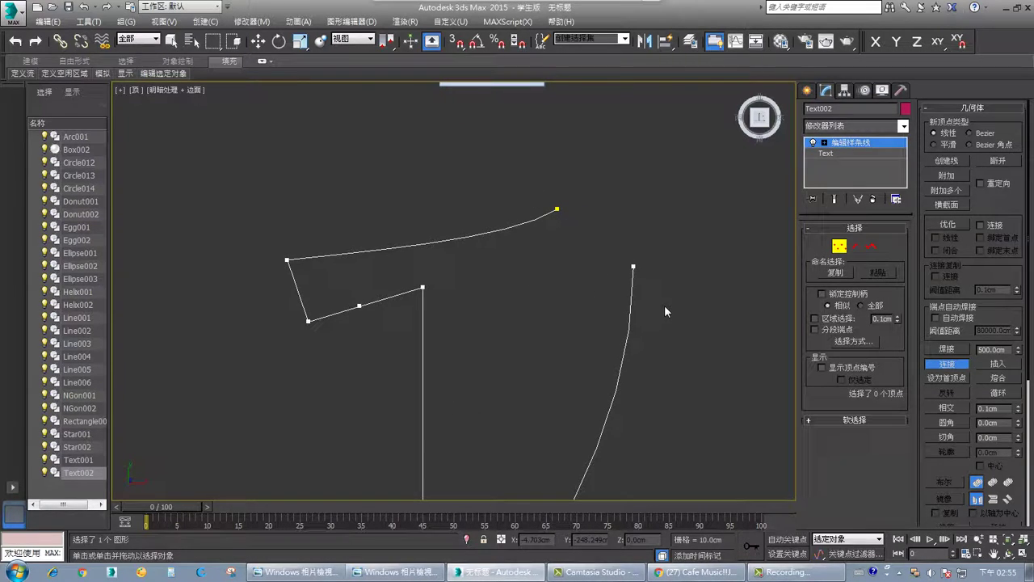
left_click(947, 364)
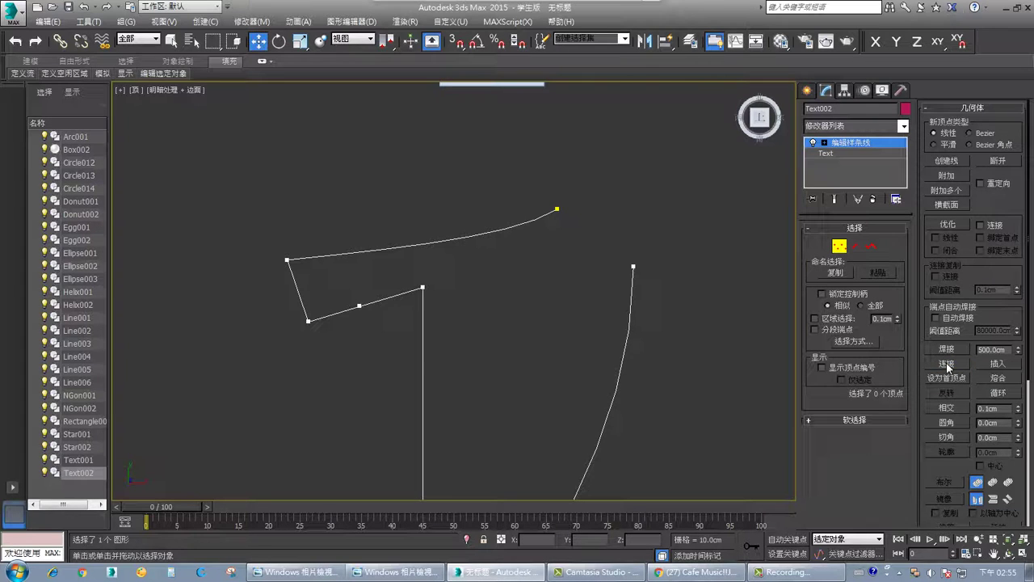
left_click(946, 363)
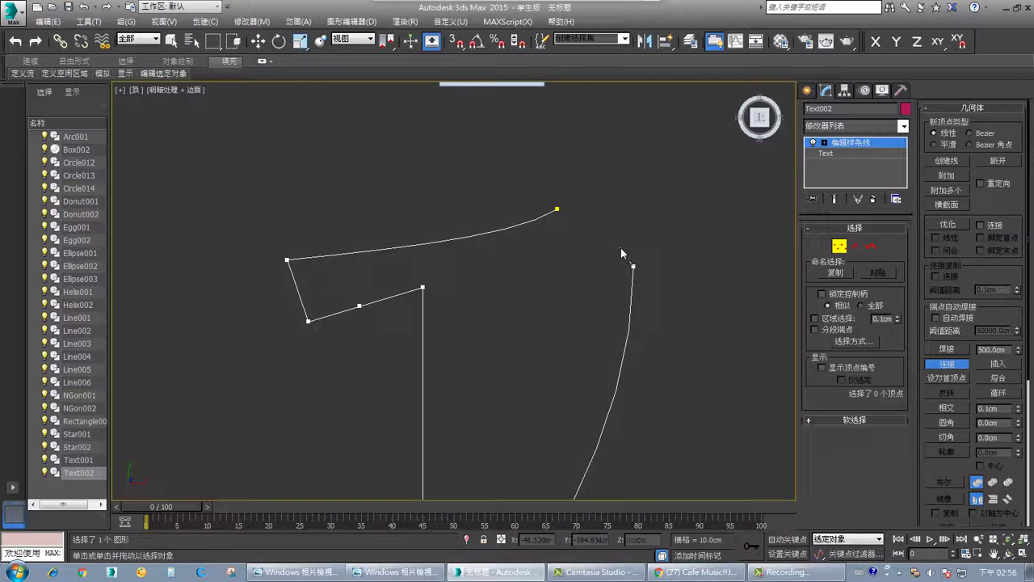
left_click_drag(570, 220, 557, 208)
Move the top vertex up and slightly left, and reposition the connected right-hand vertex slightly below its starting point.
left_click(258, 40)
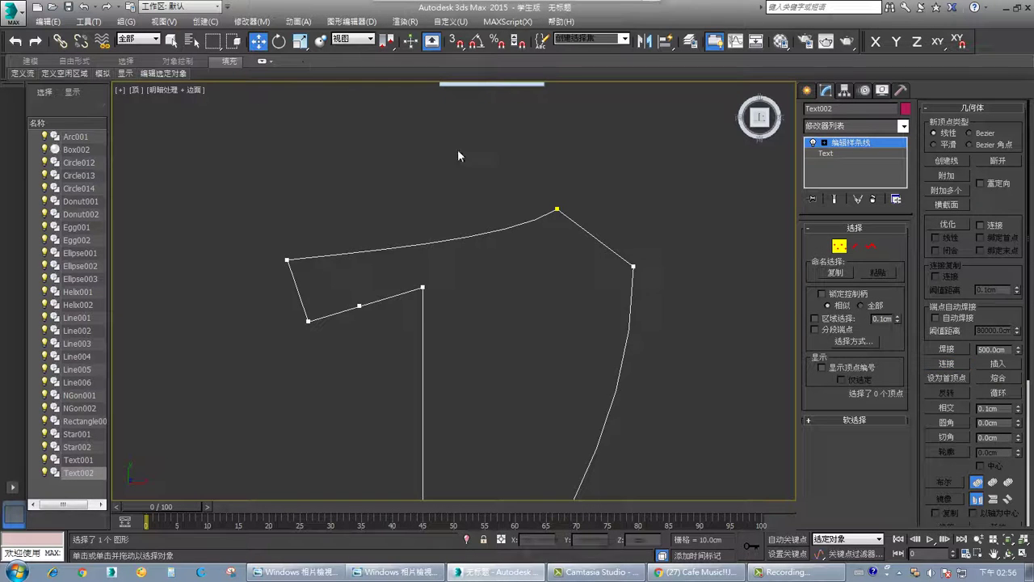
left_click_drag(556, 210, 539, 163)
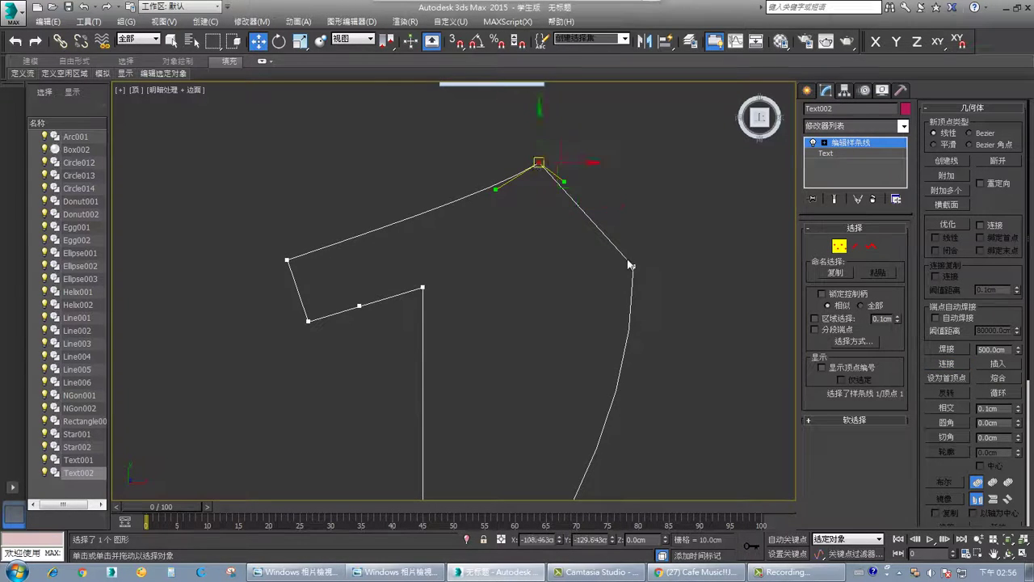
left_click_drag(635, 266, 692, 237)
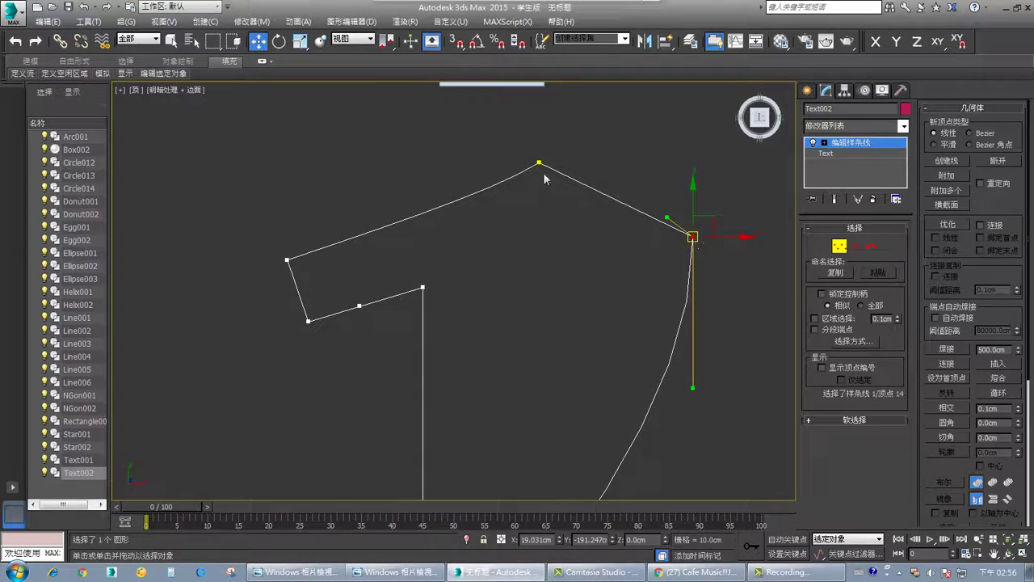
left_click_drag(697, 245, 633, 274)
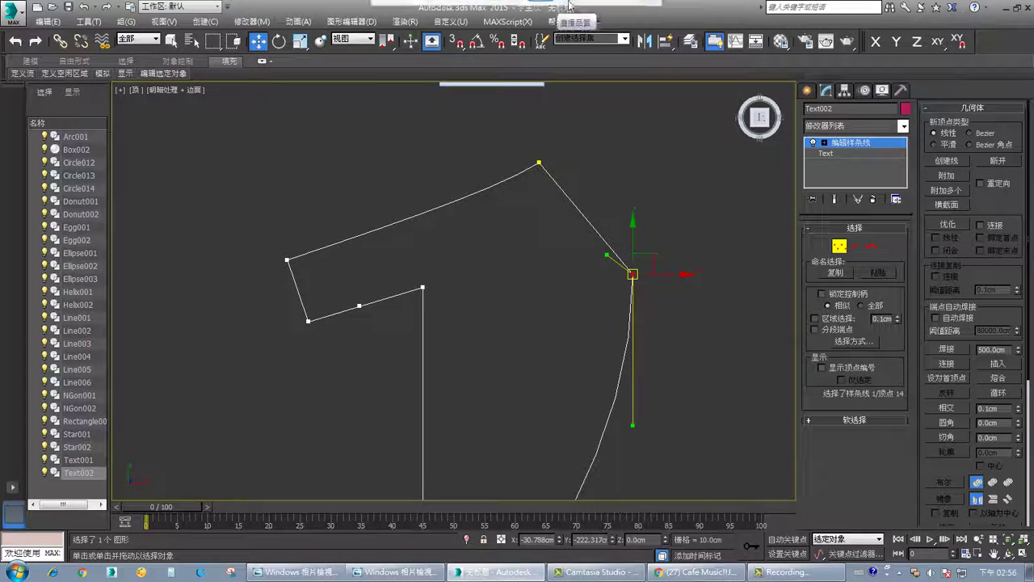
left_click(539, 26)
key("Escape")
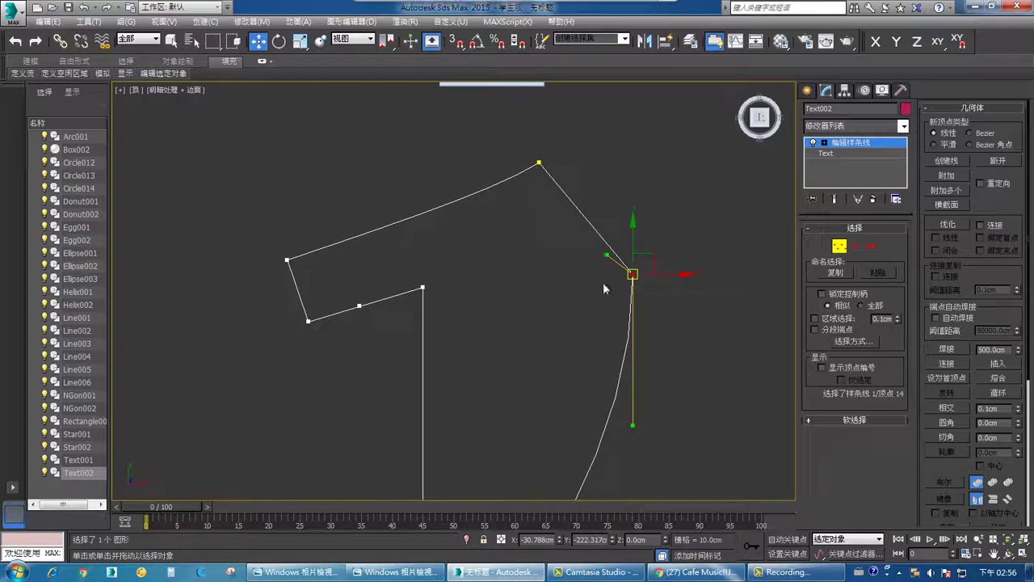
Reshape the outline around the right-hand vertex by pulling its upper and lower Bezier handles outward to bulge both adjoining curves.
left_click_drag(607, 255, 629, 191)
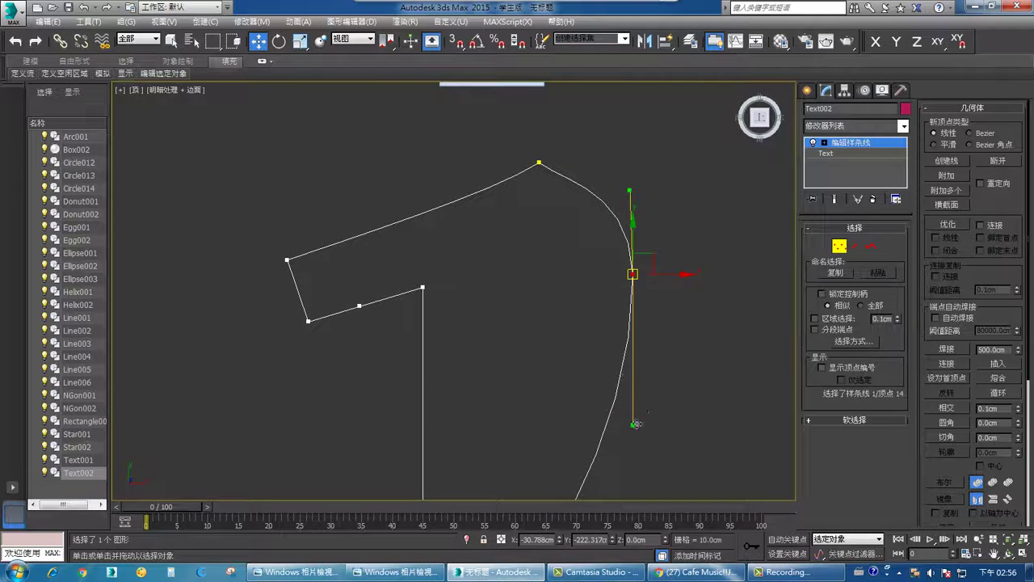
left_click_drag(636, 424, 736, 298)
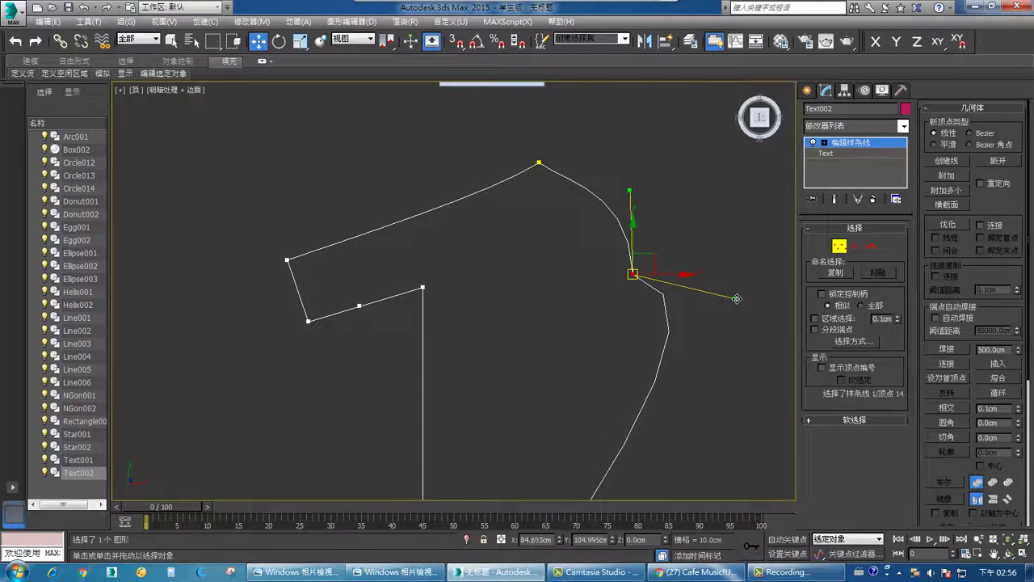
left_click_drag(630, 191, 673, 175)
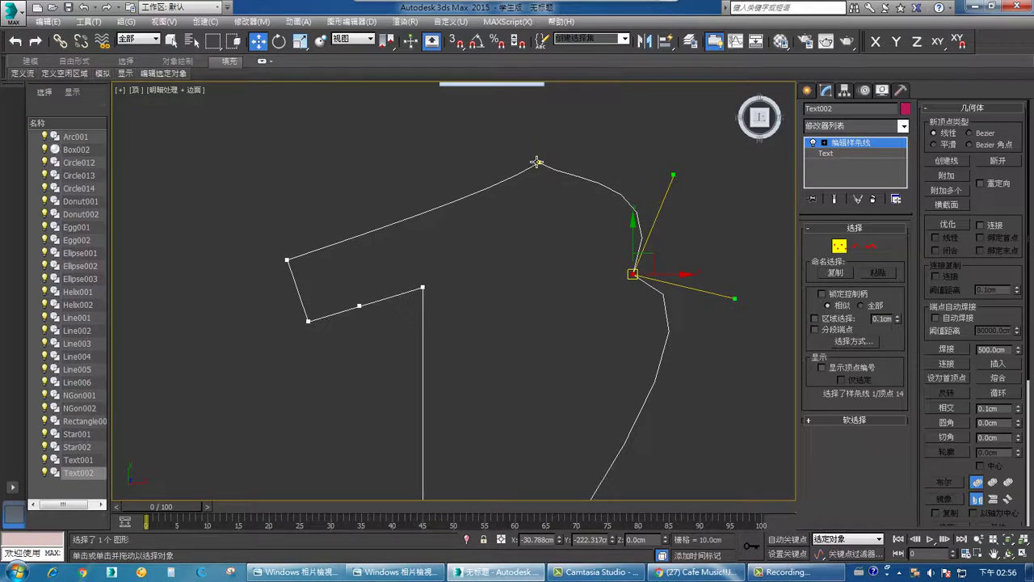
Pull both Bezier handles of the top vertex downward and move the vertex up and left to form a sharp peak.
left_click_drag(538, 163, 532, 184)
left_click_drag(491, 211, 509, 292)
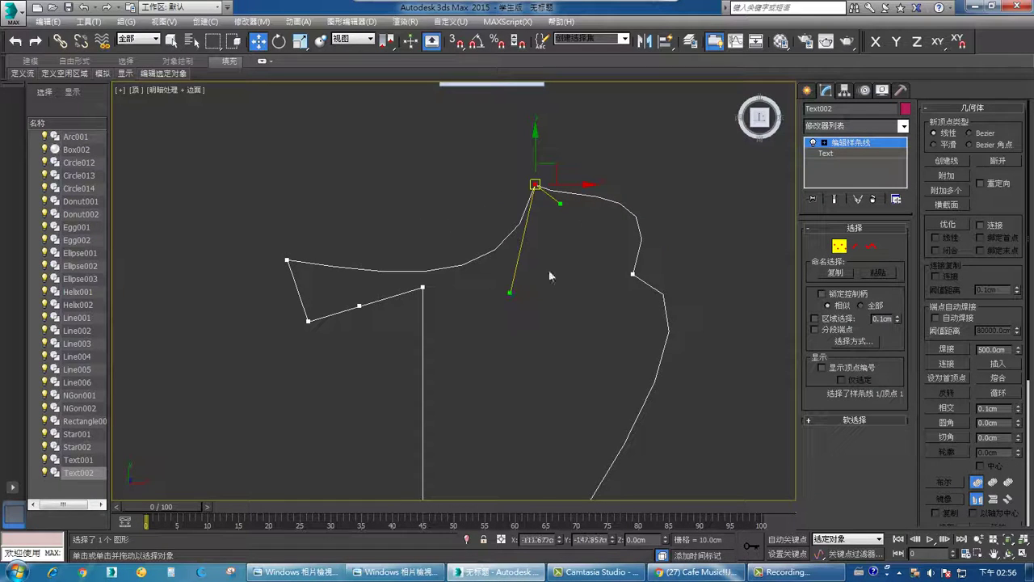
left_click_drag(563, 205, 543, 289)
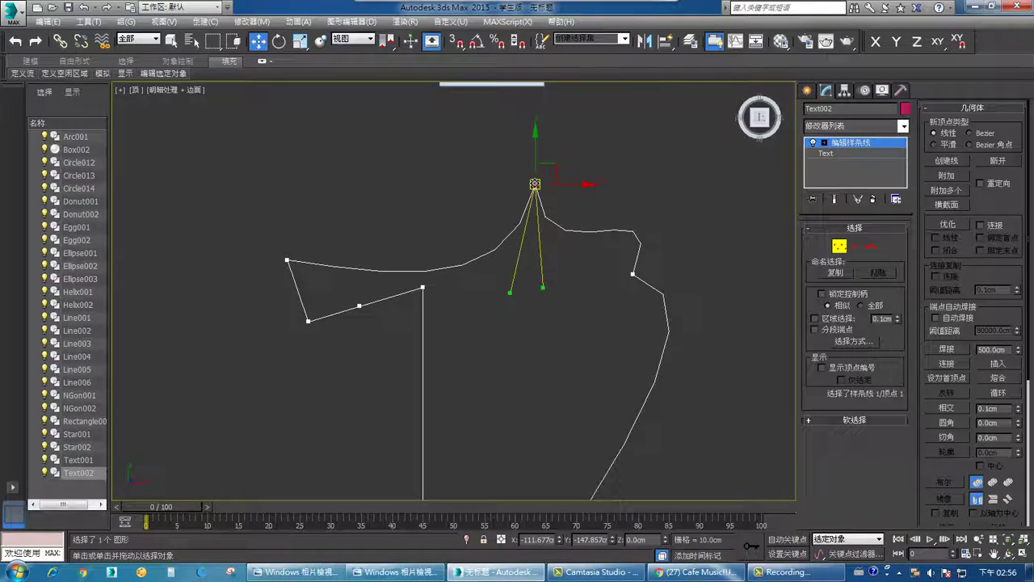
left_click_drag(535, 184, 497, 135)
left_click_drag(505, 240, 512, 254)
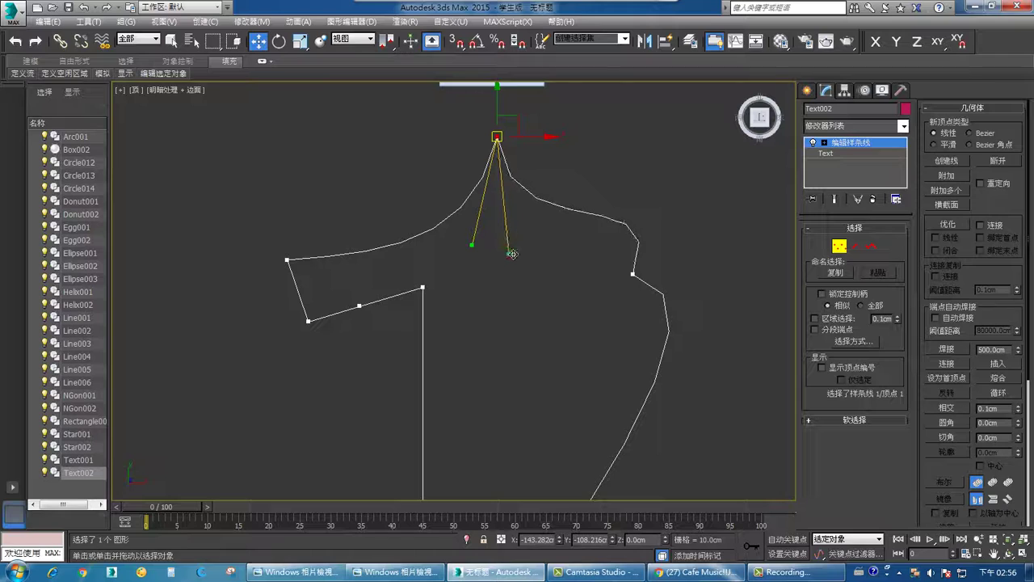